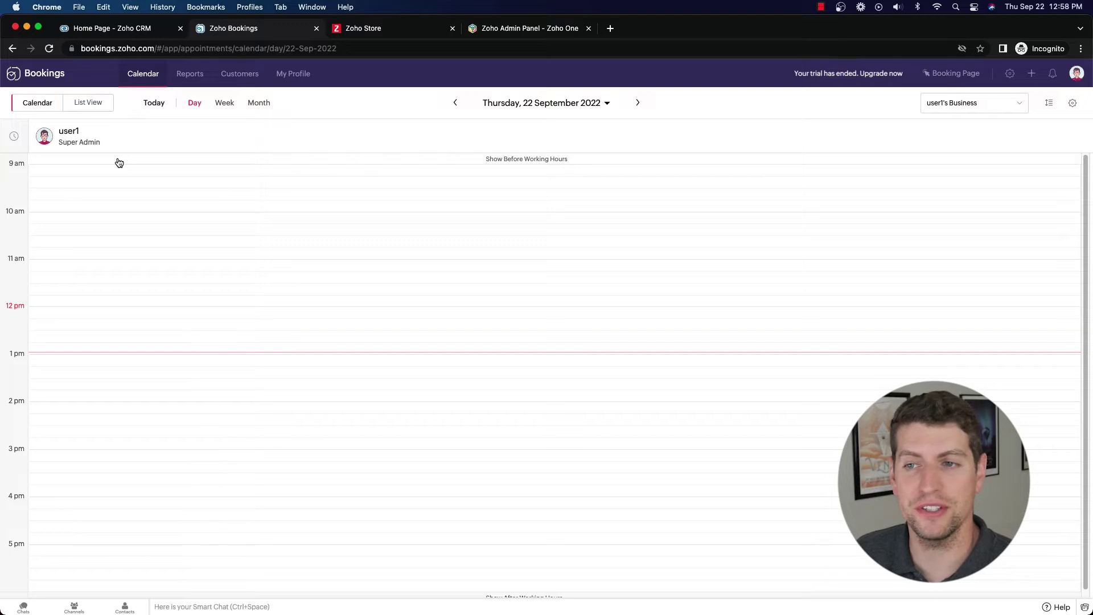
Step: Go to Manage Business > Resources and start a new resource on the empty list
left_click(1009, 75)
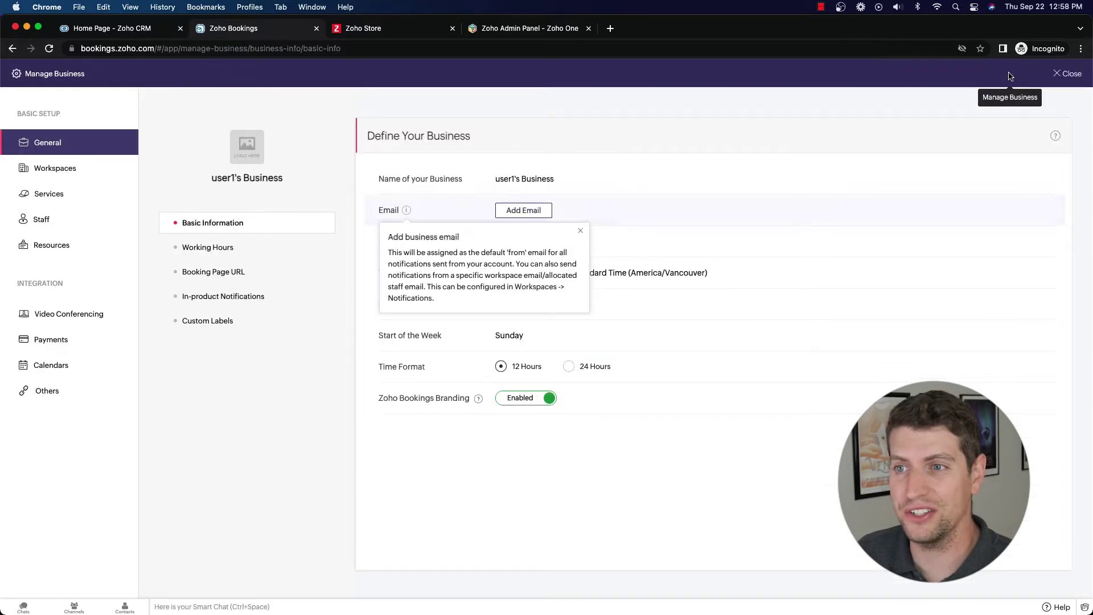
left_click(51, 249)
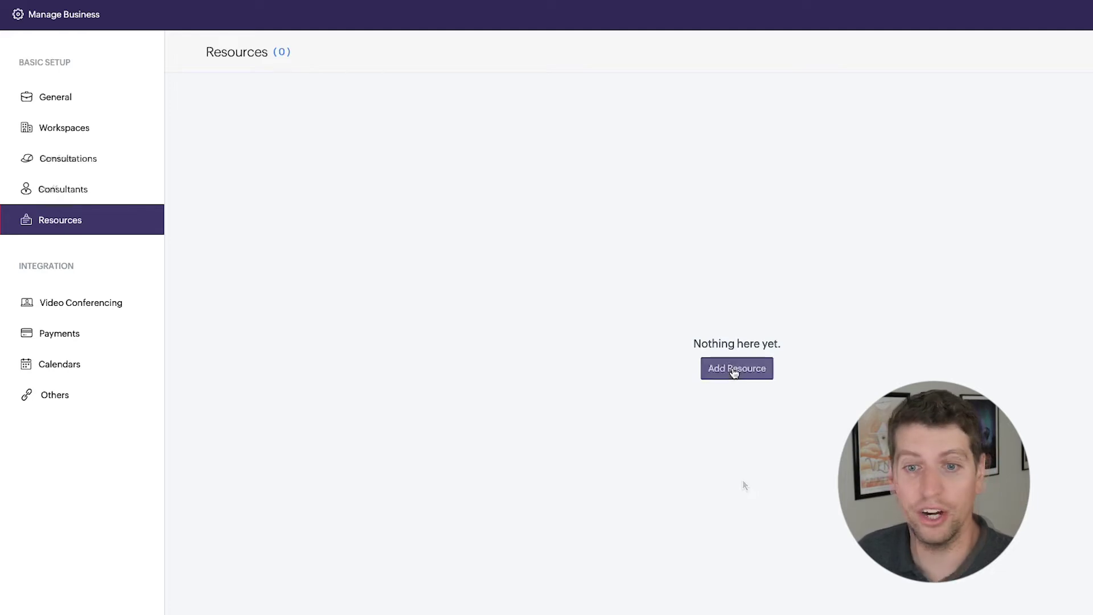
left_click(735, 369)
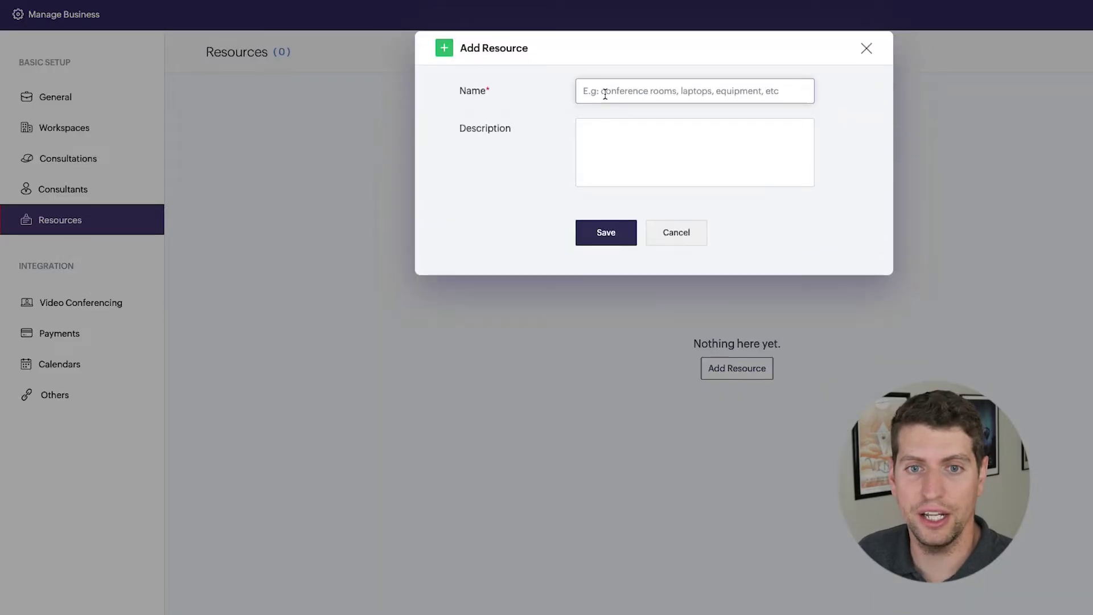
Step: Save a resource named 'Computer 1' with the description 'Computer one bookable'
type("Computer 1")
key("Tab")
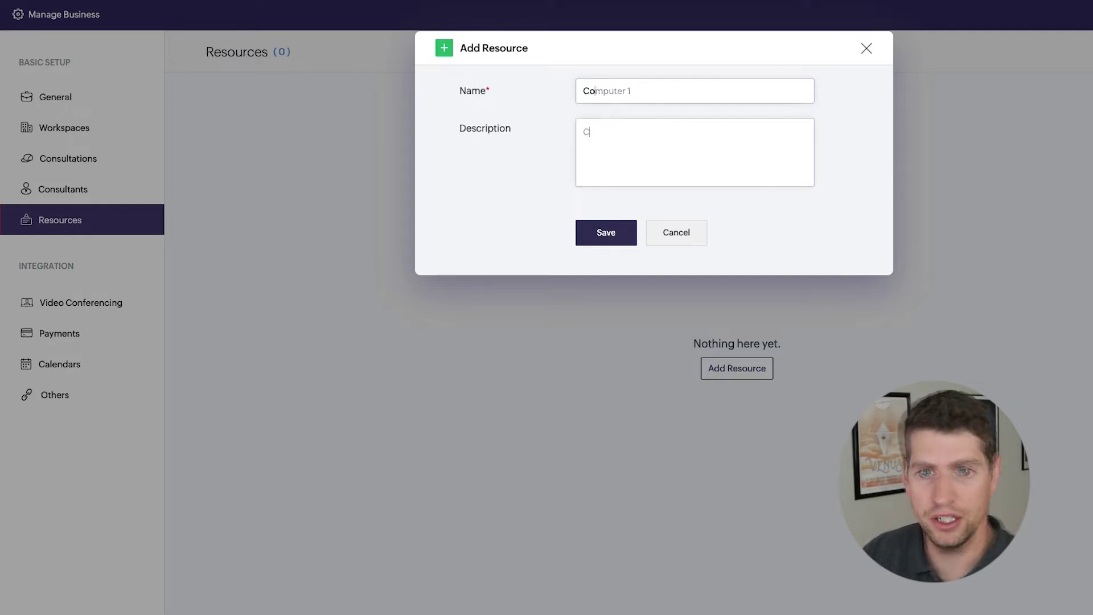
type("Computer one bookable")
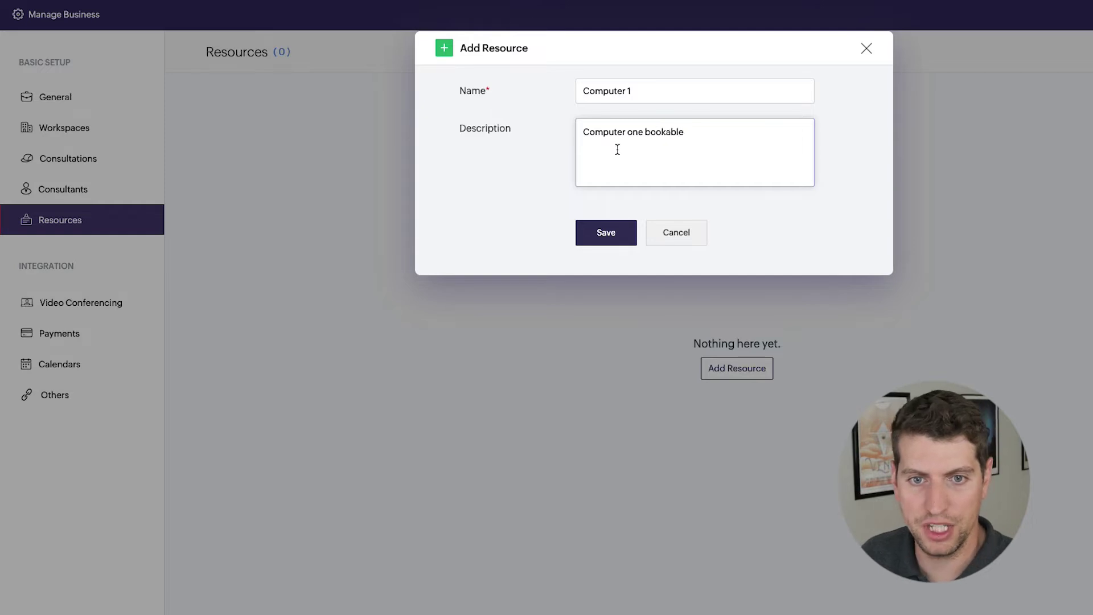
left_click(617, 228)
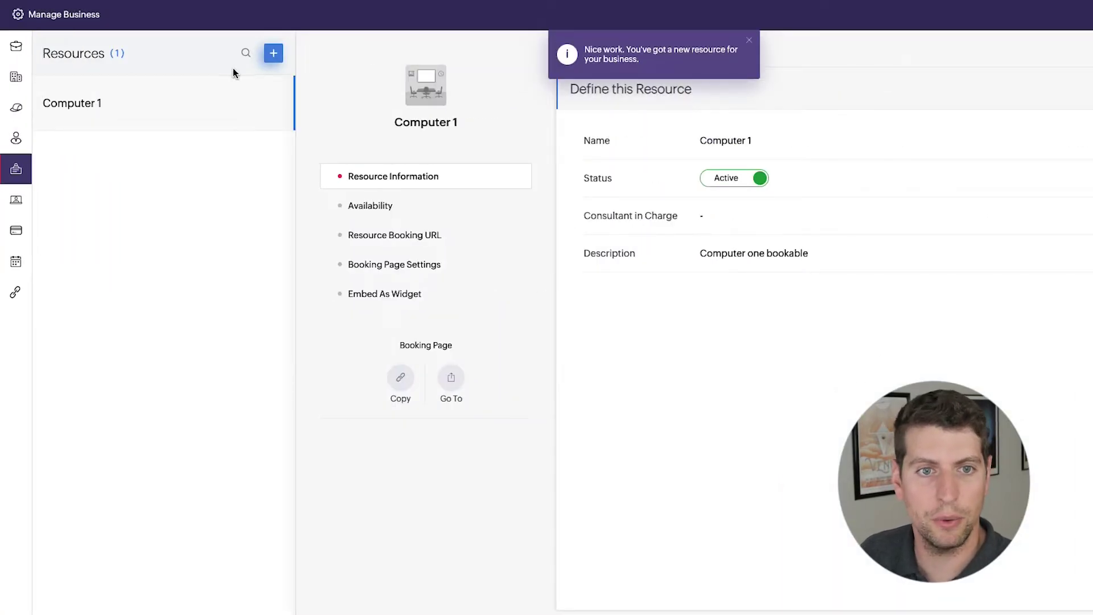
Step: Save resource 'Conference Room 1B' described as 'Conference Room 1B Downstairs and to the left'
left_click(273, 53)
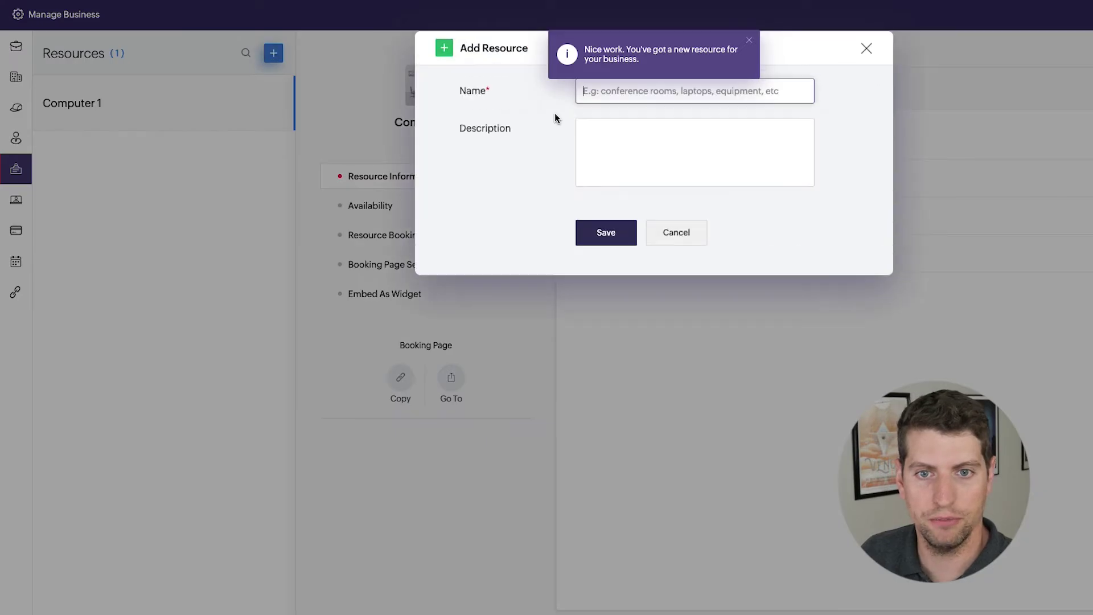
left_click(681, 96)
type("Confere")
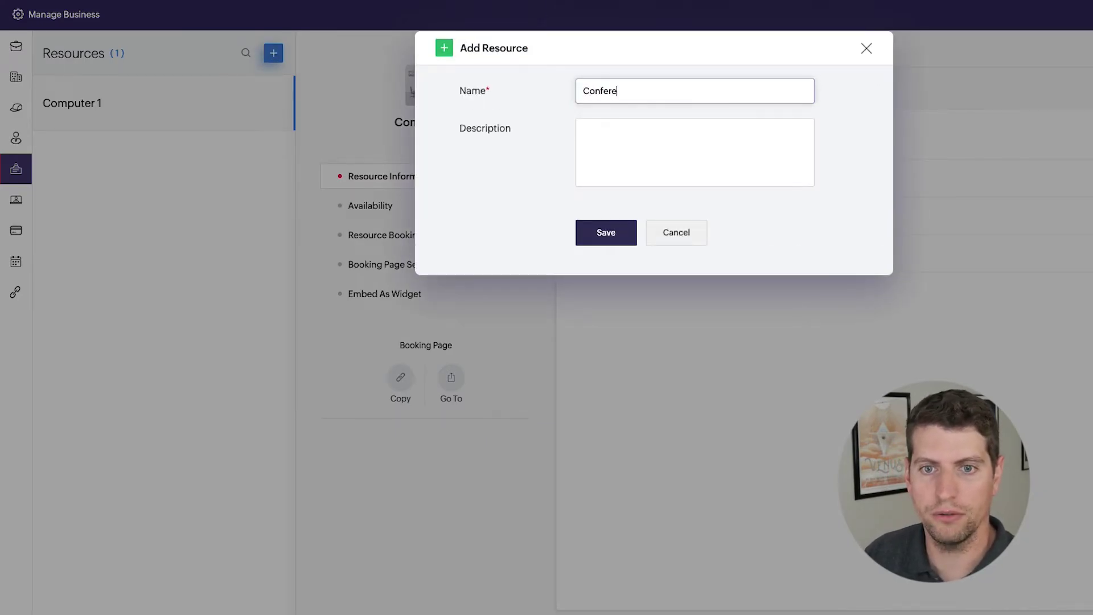
type("nce Room 1B")
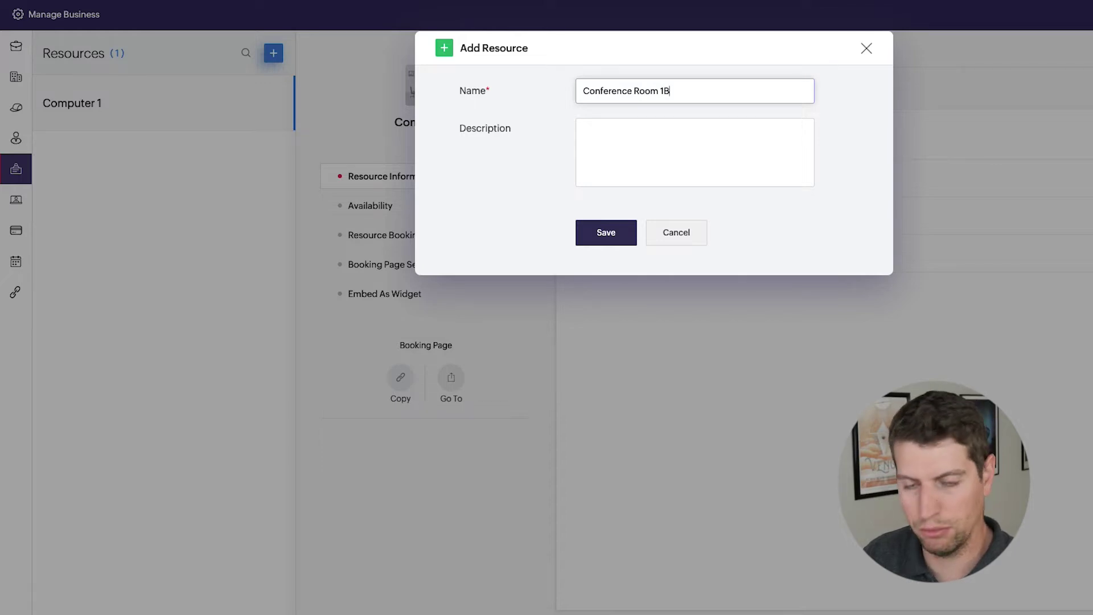
key("Tab")
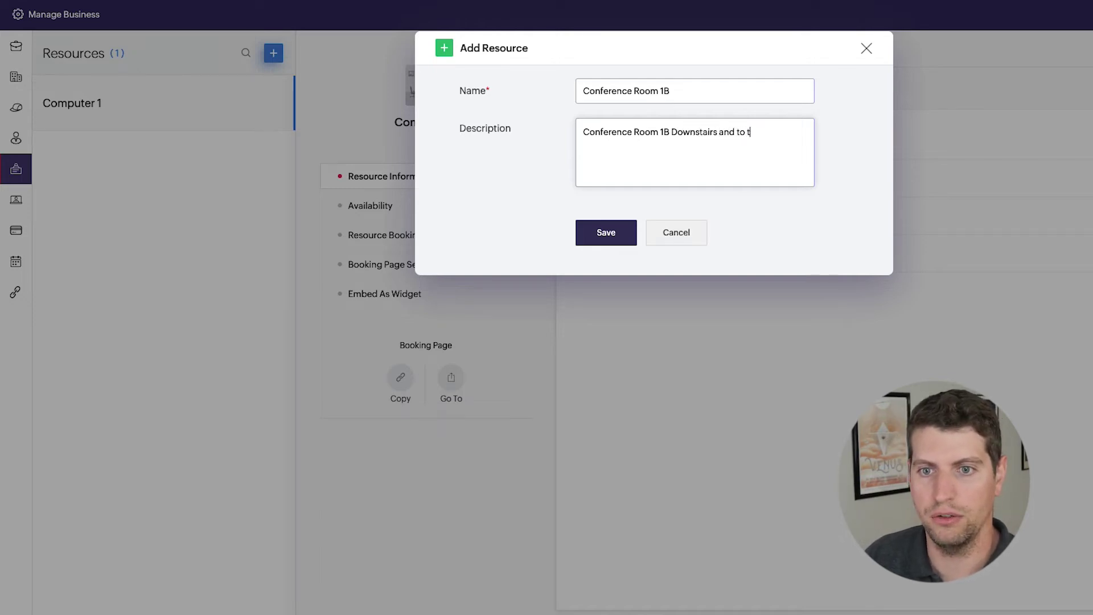
left_click(630, 233)
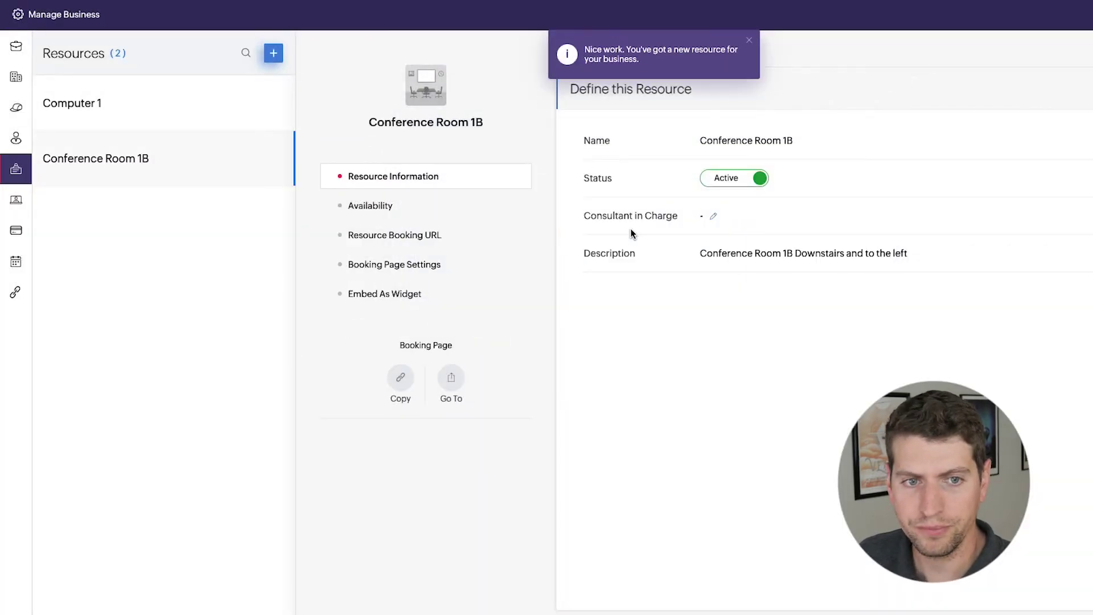
left_click(83, 115)
Step: Browse Computer 1's settings pages, ending on its 06:00–16:00 Monday–Friday availability
left_click(85, 163)
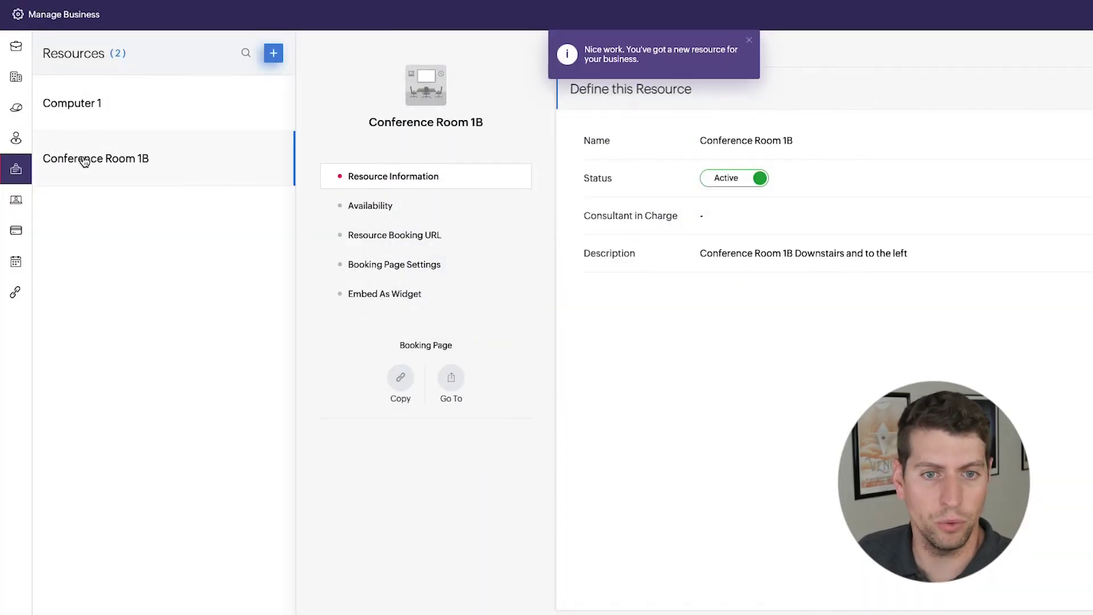
left_click(100, 105)
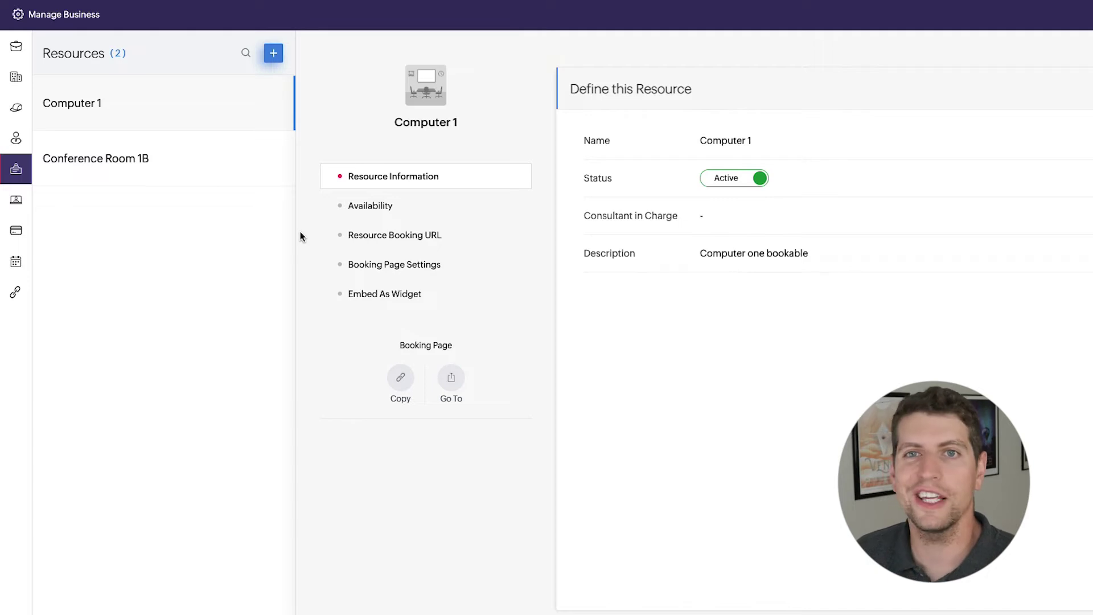
left_click(399, 209)
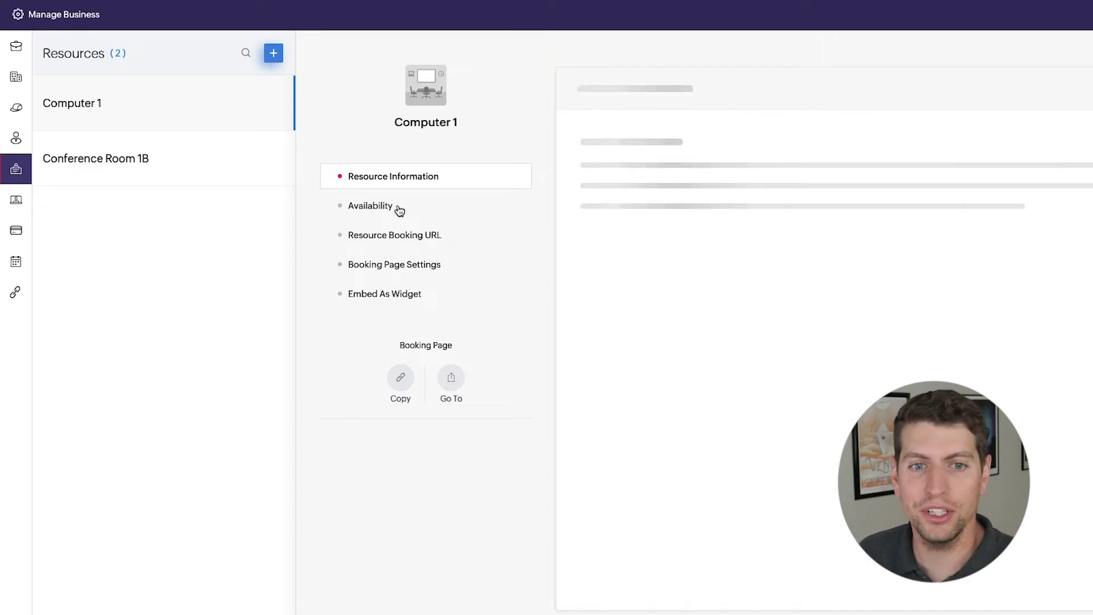
left_click(389, 241)
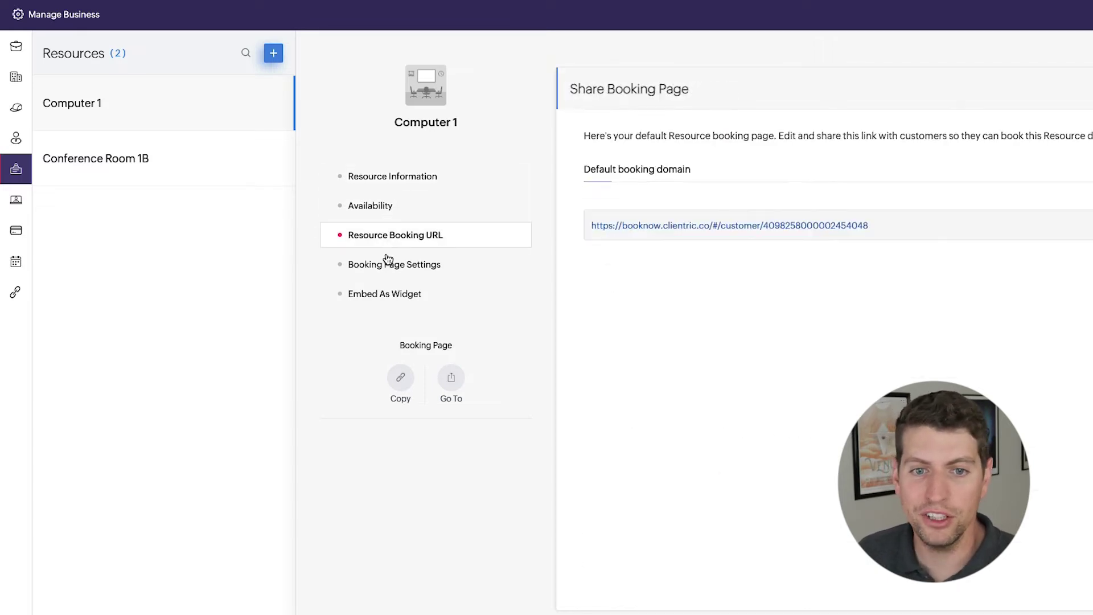
left_click(390, 263)
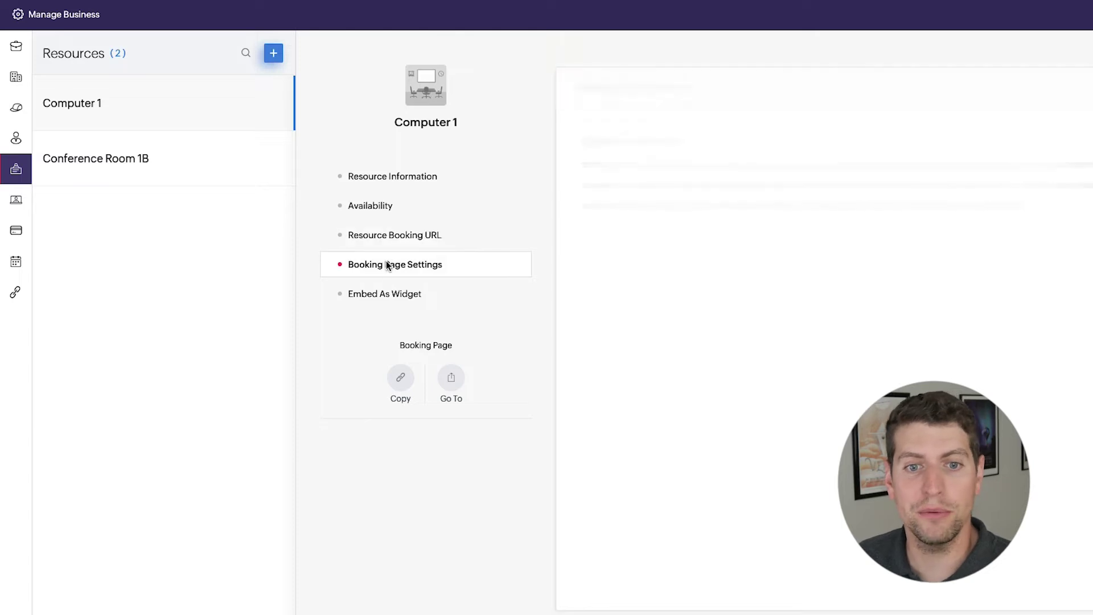
left_click(373, 295)
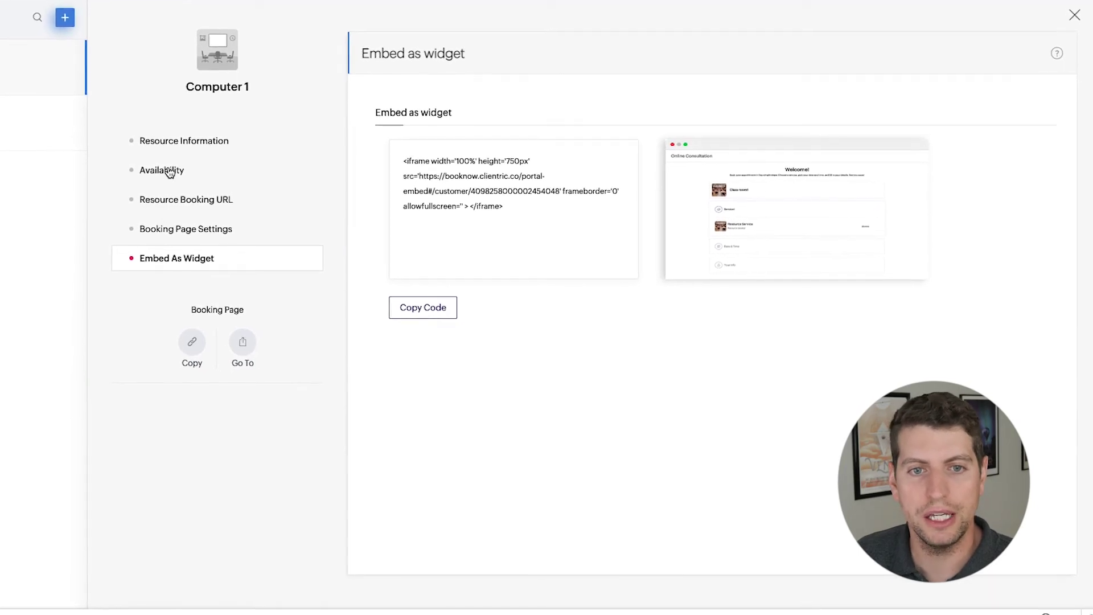
left_click_drag(138, 173, 167, 172)
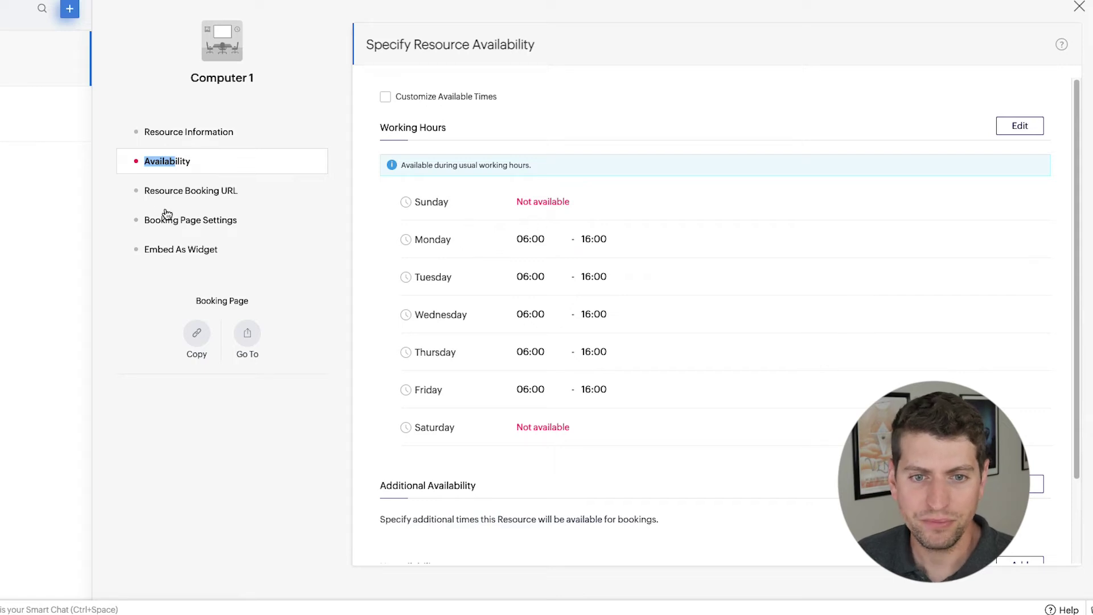
left_click(161, 191)
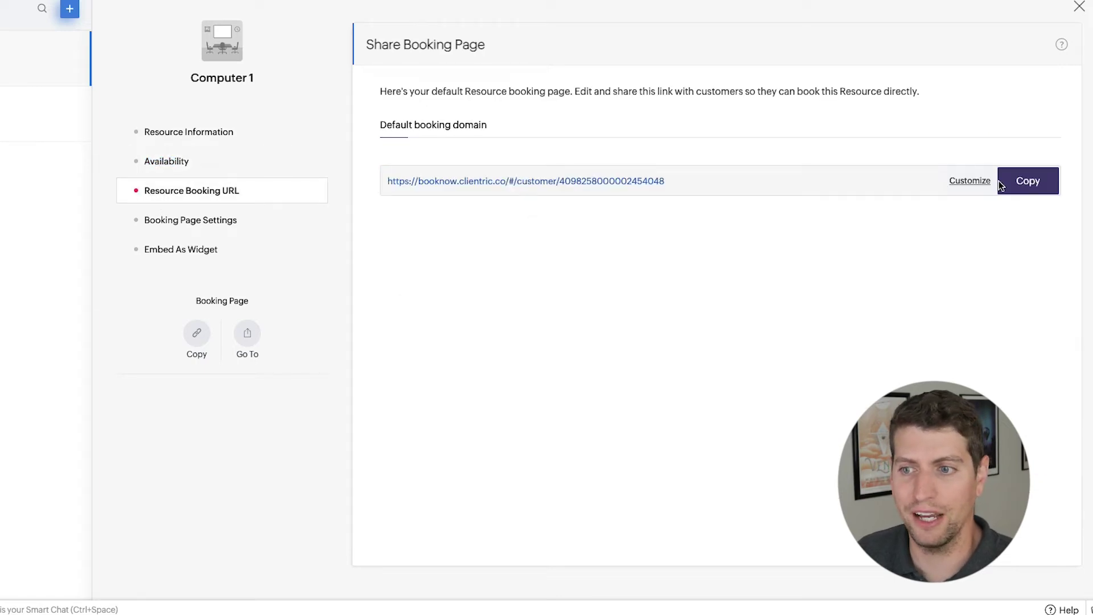
left_click(978, 180)
double_click(1042, 166)
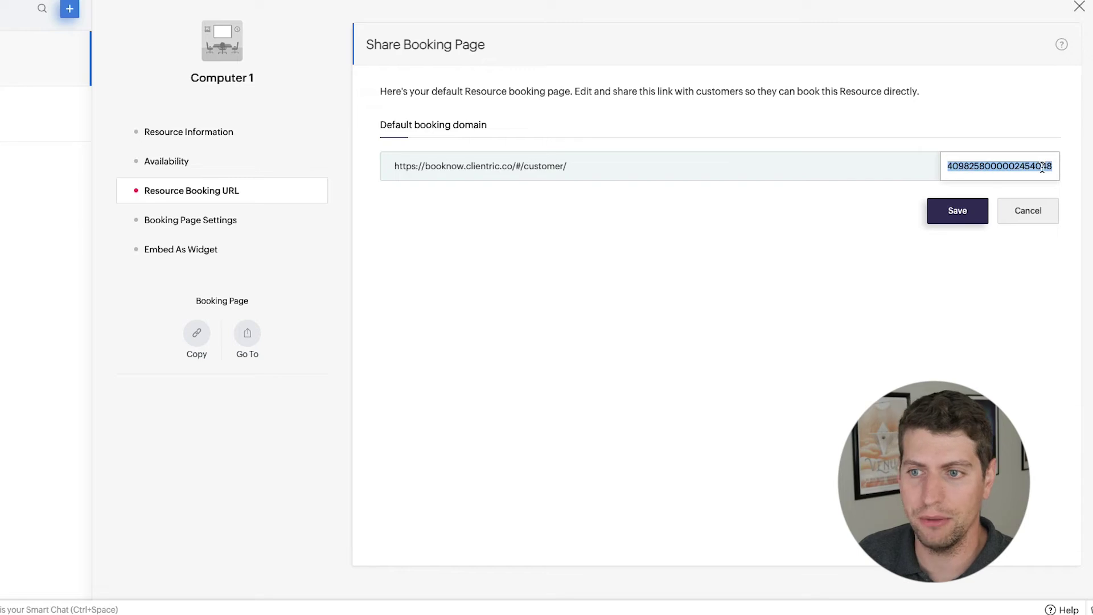
type("cr1b")
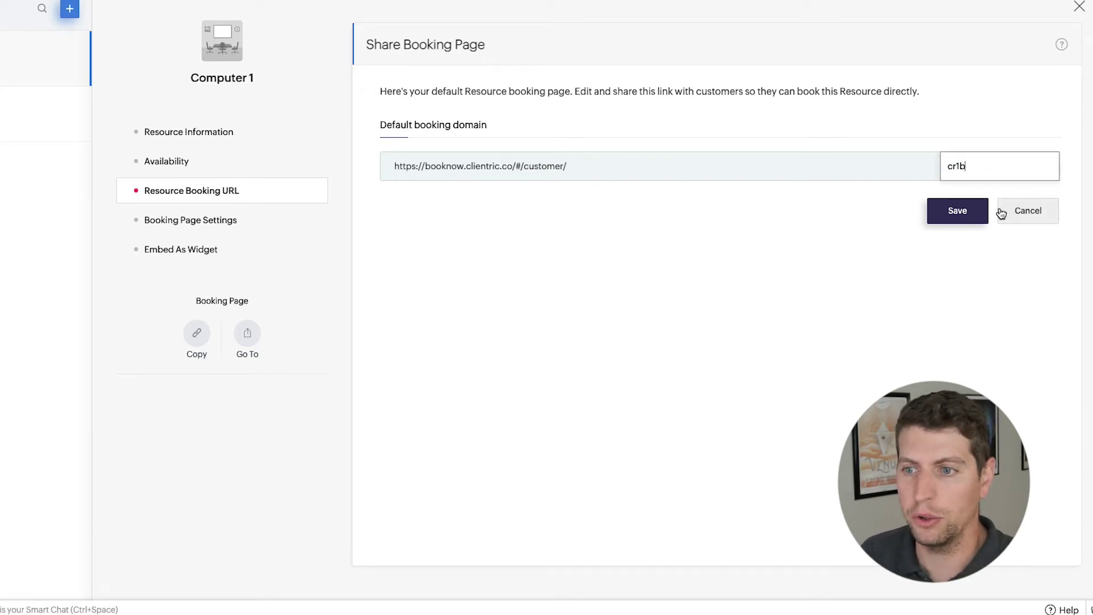
left_click(959, 213)
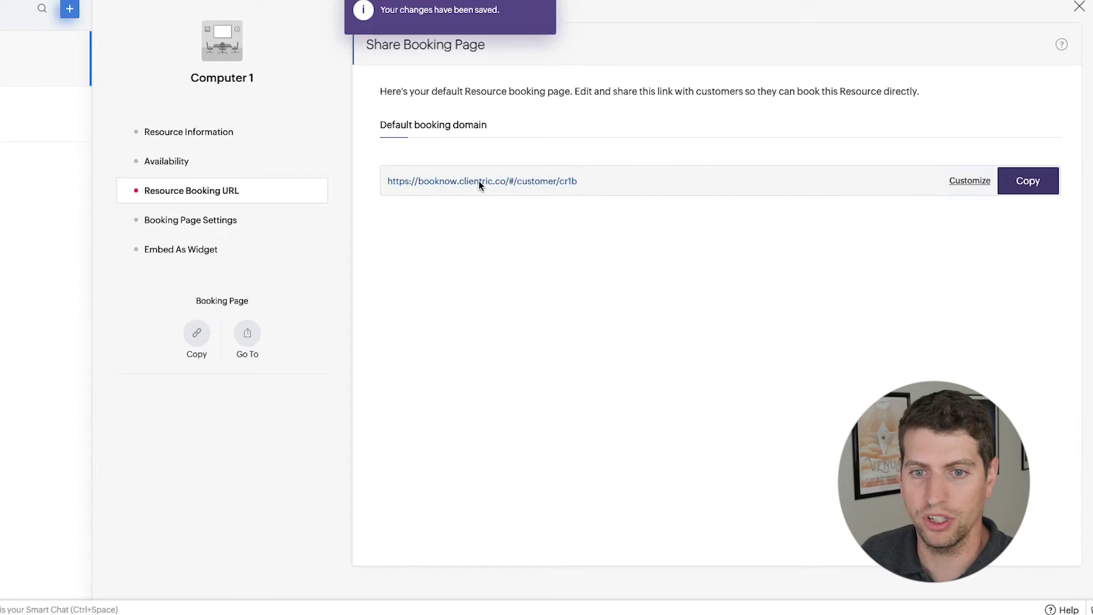
left_click(150, 221)
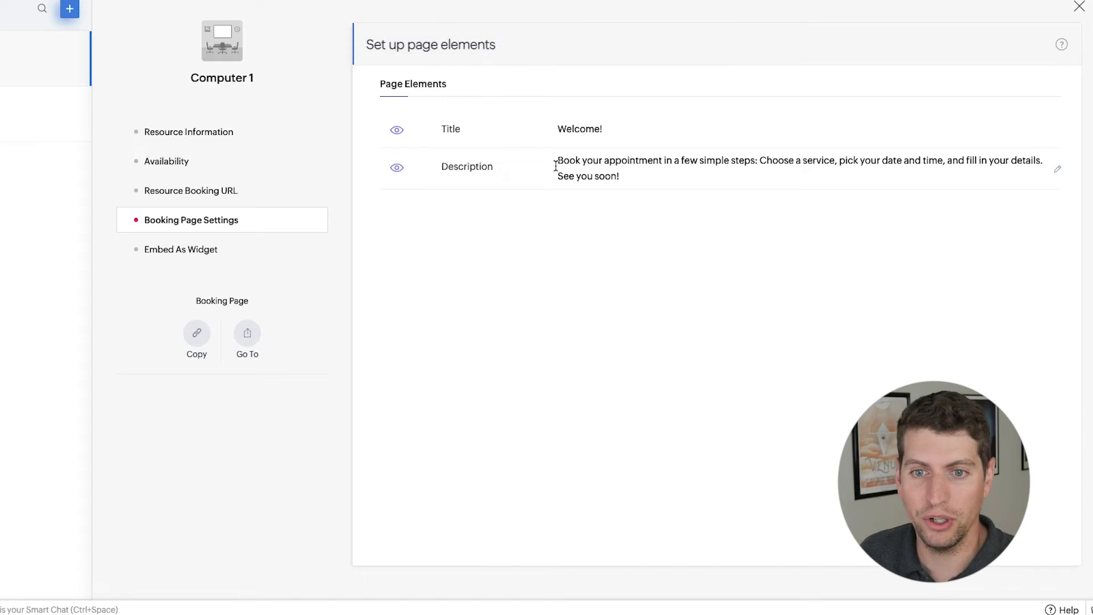
left_click(154, 162)
Step: Review Computer 1's resource information and consultant list, leaving the consultant in charge unchanged
left_click(166, 133)
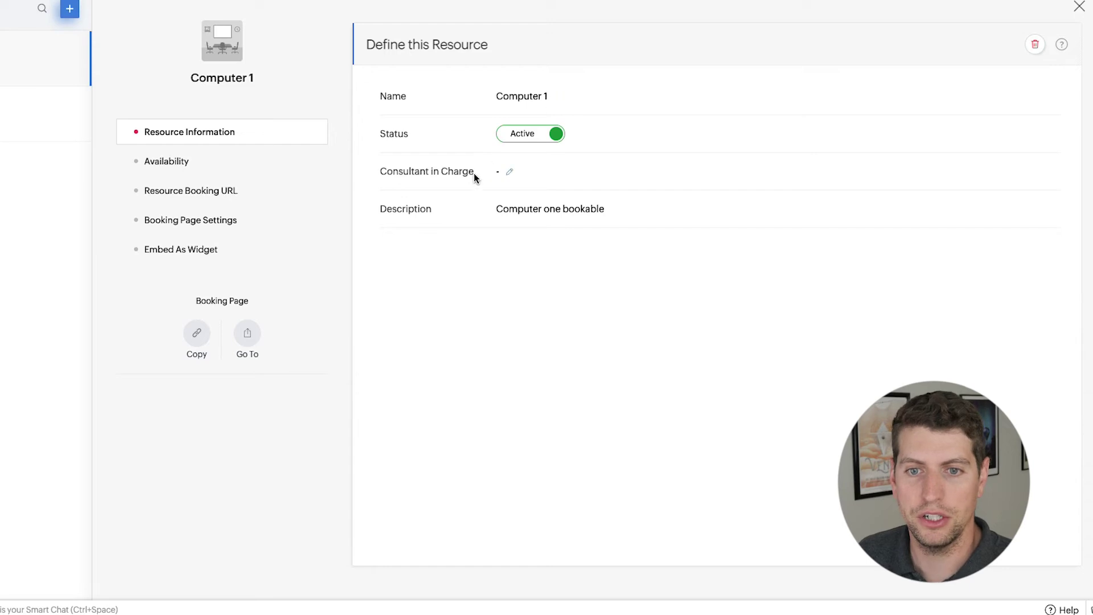
left_click(510, 172)
left_click(567, 180)
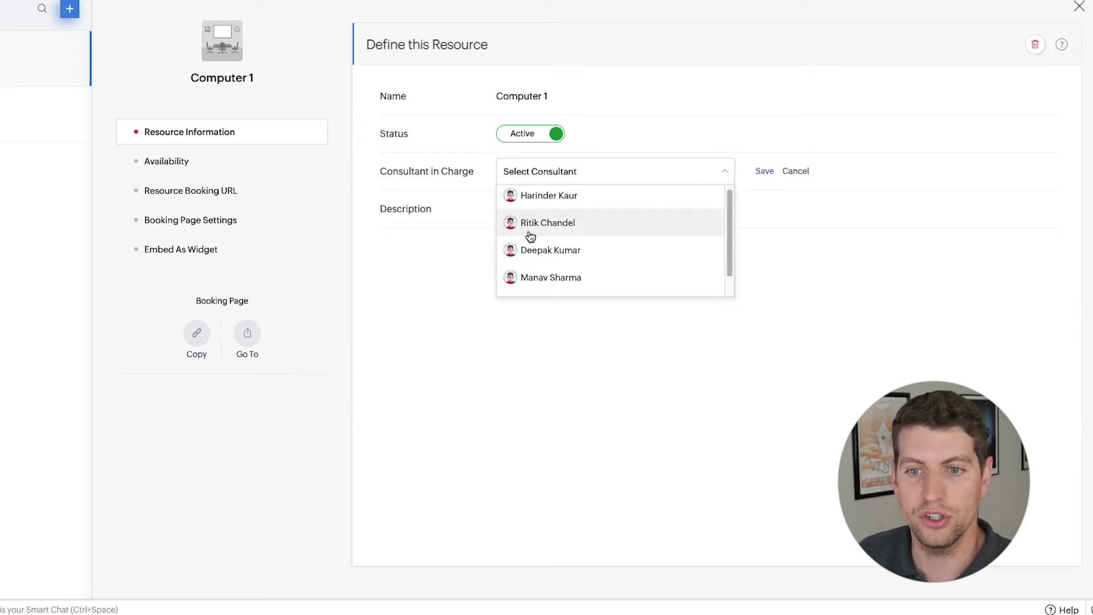
scroll(530, 236, "down", 1)
left_click(789, 172)
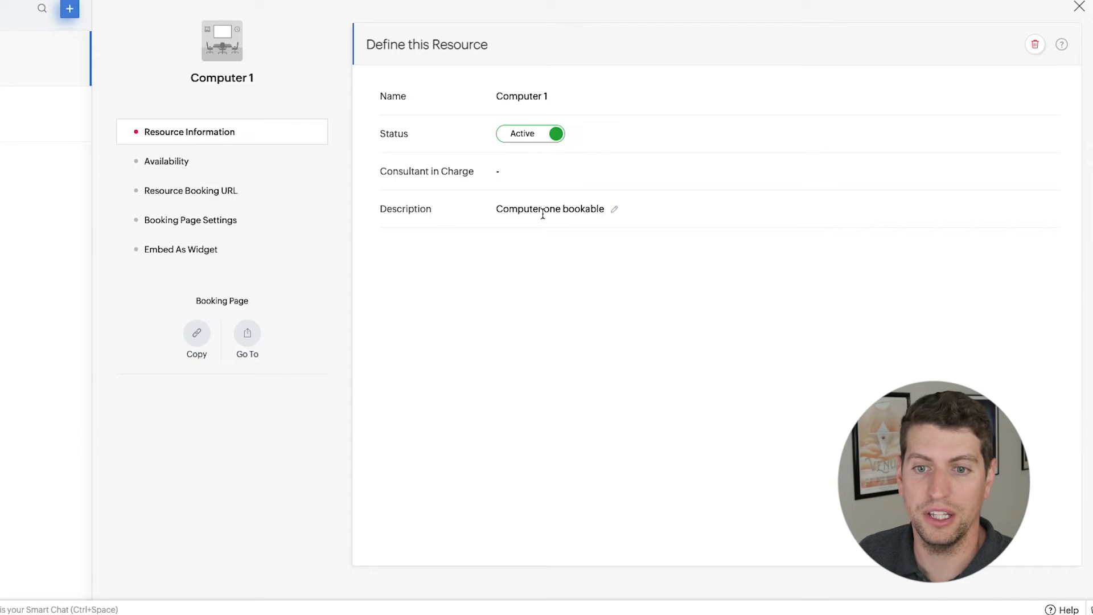
Step: View Computer 1's embed code and Conference Room 1B, then return to the Resources list
left_click(171, 256)
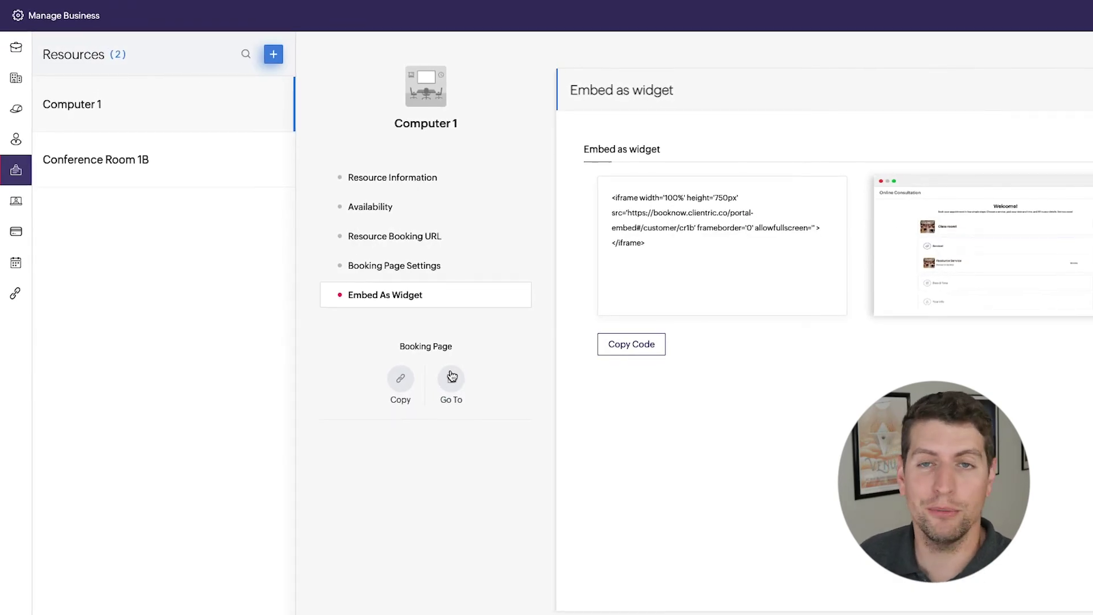
left_click(114, 157)
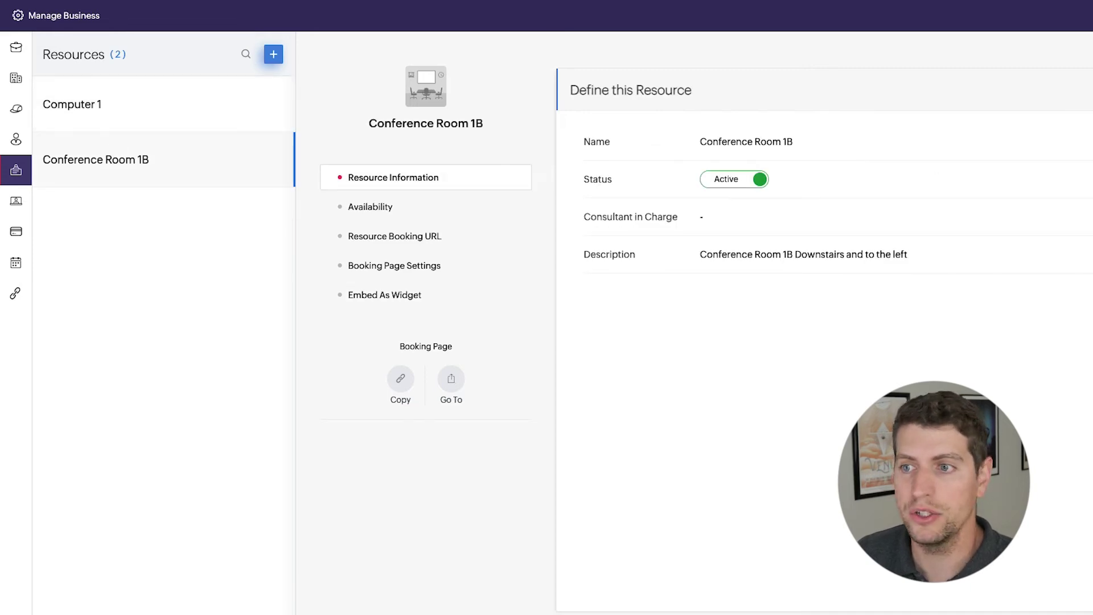
left_click(16, 170)
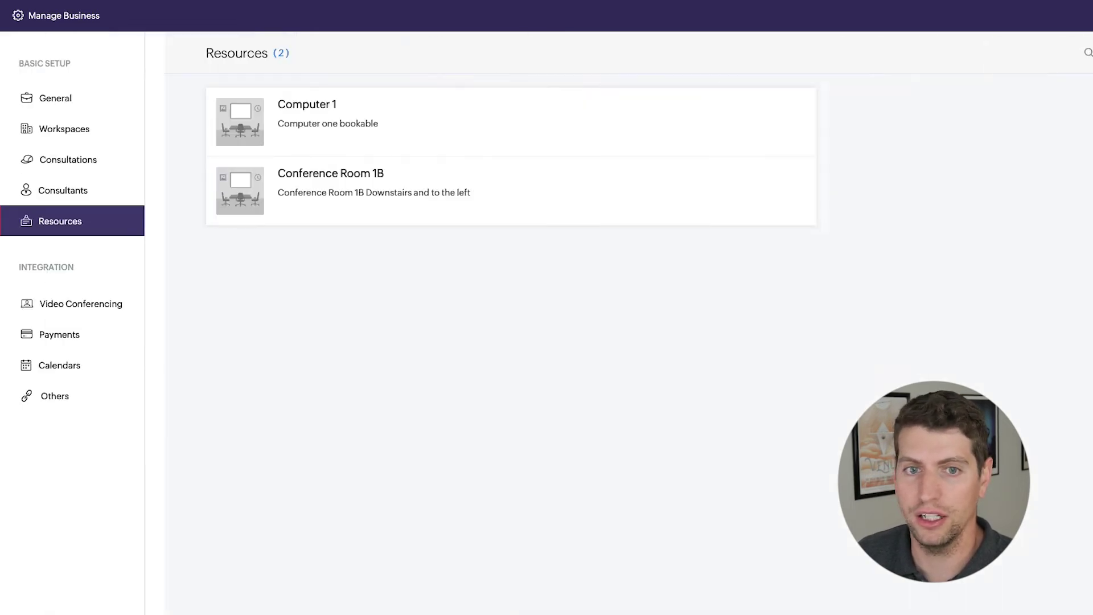
Step: Check Conference Room 1B's picture option without changing it, then delete Computer 1
left_click(303, 173)
left_click(438, 98)
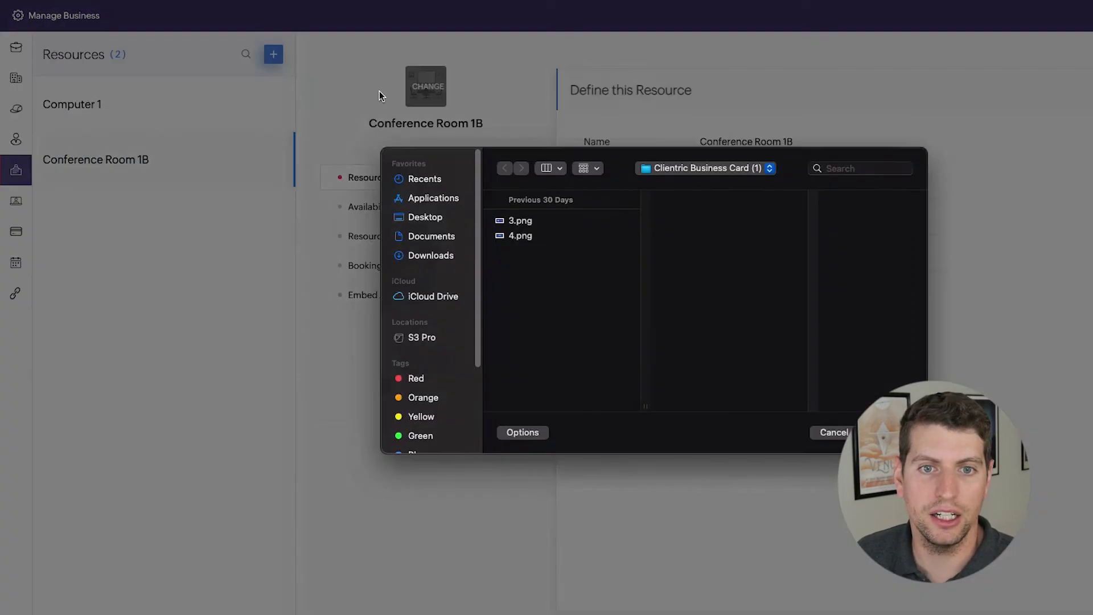
left_click(833, 437)
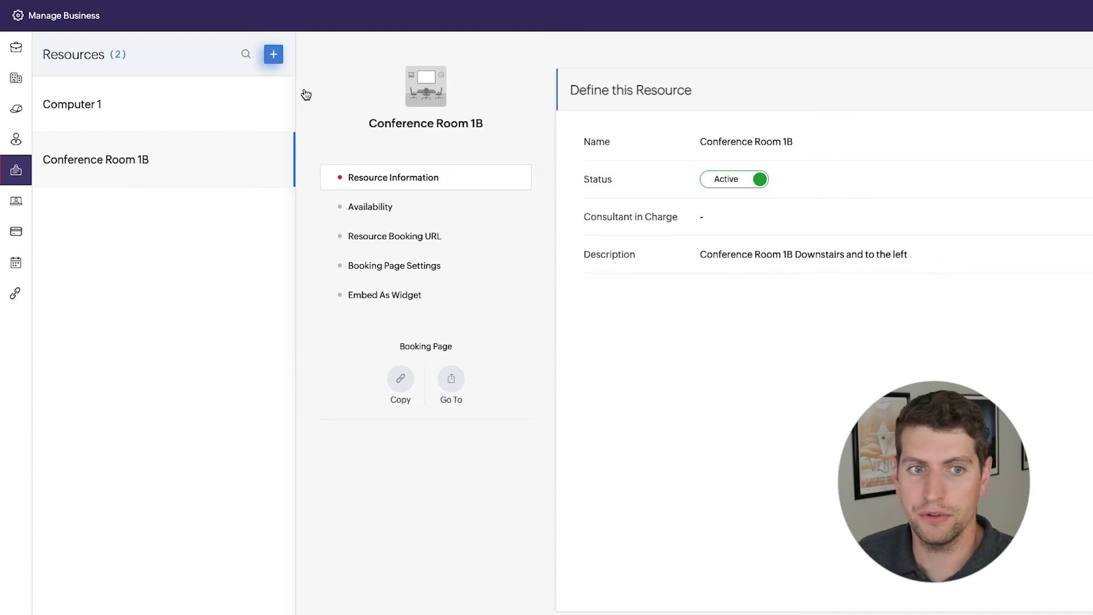
left_click(98, 105)
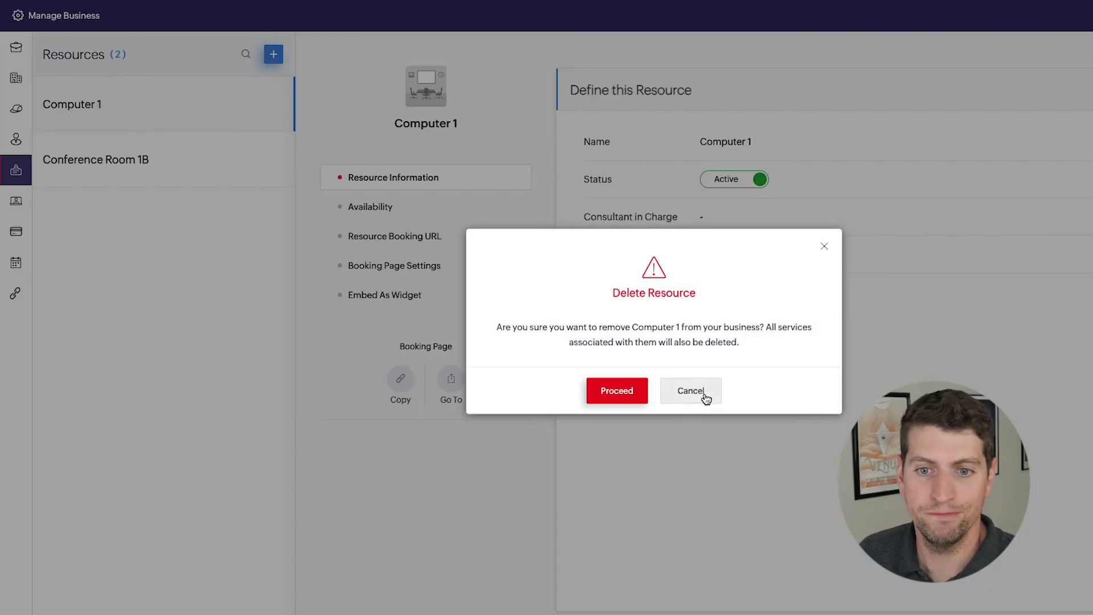
left_click(700, 393)
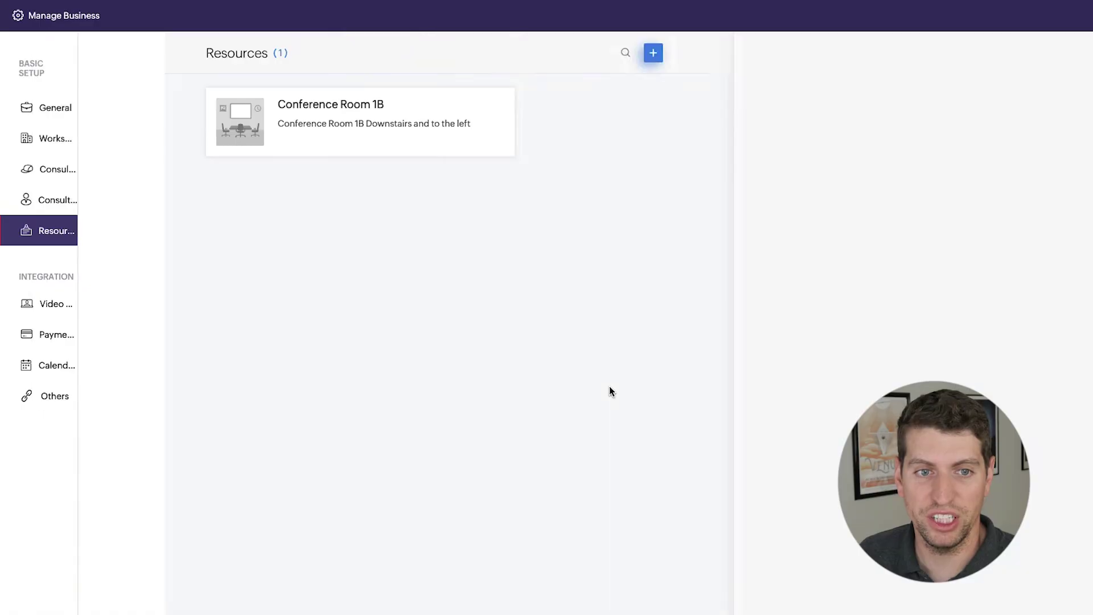